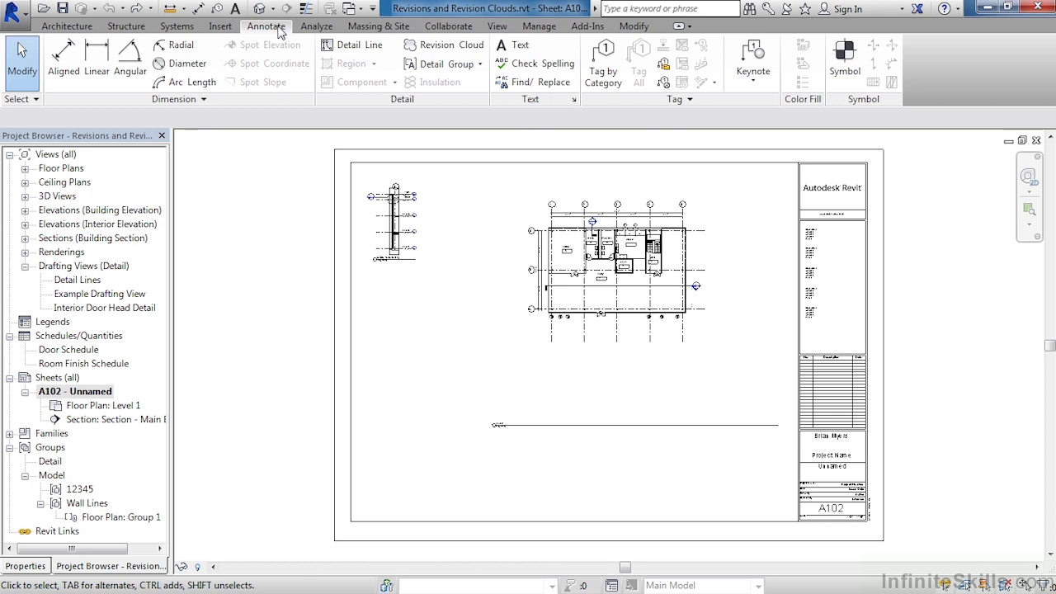
Draw a rectangular Revision 1 cloud around the section's lower tag and finish the sketch
click(456, 52)
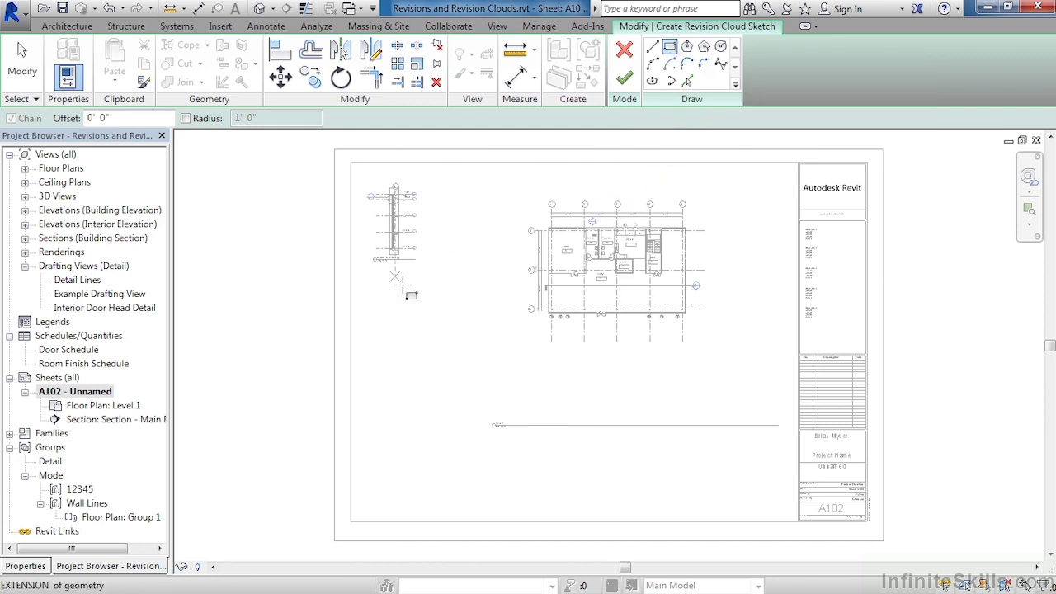
click(370, 246)
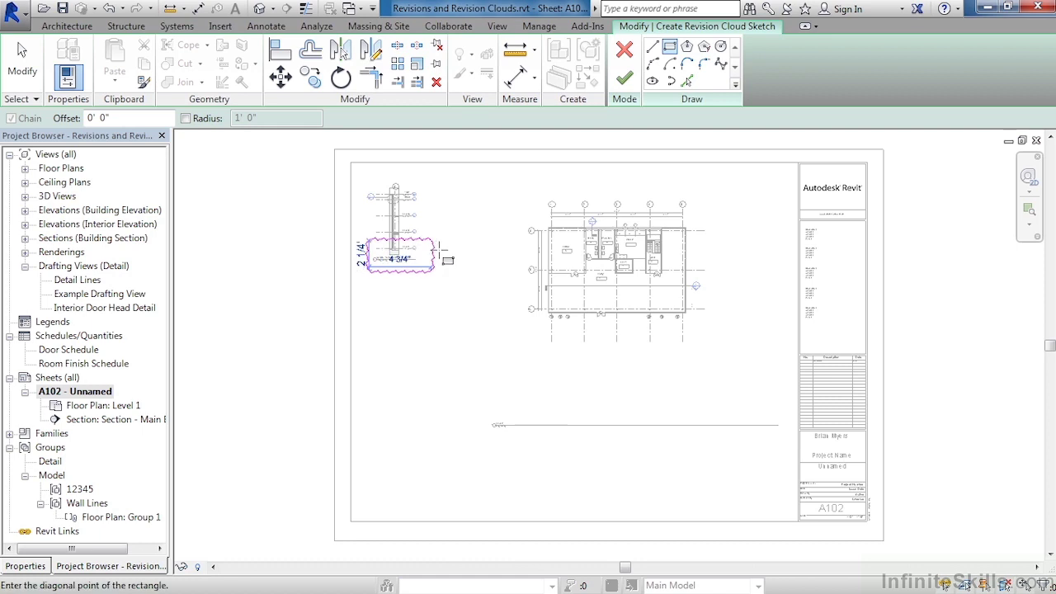
click(433, 269)
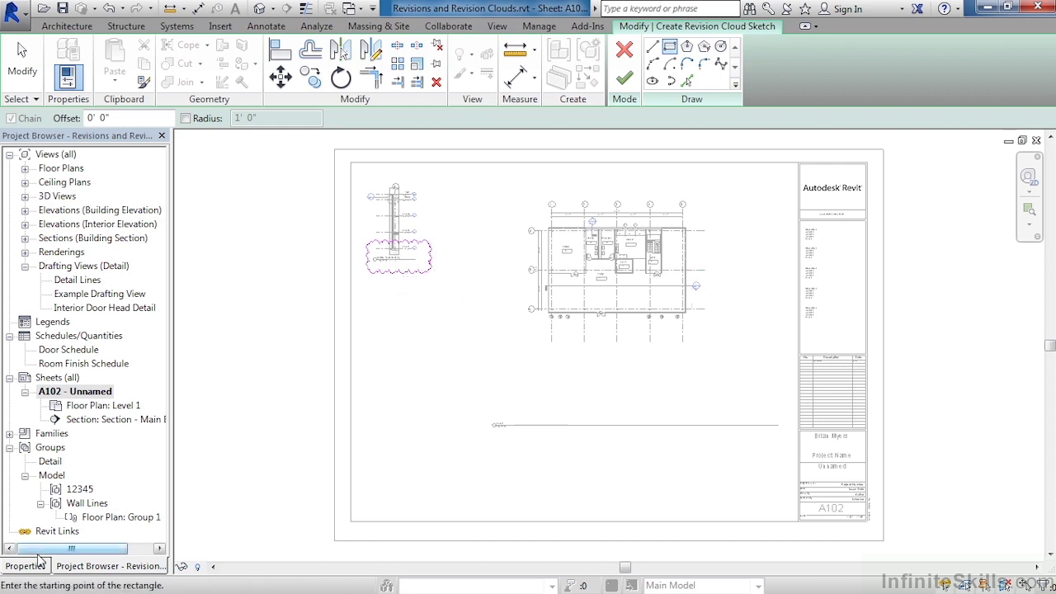
click(29, 568)
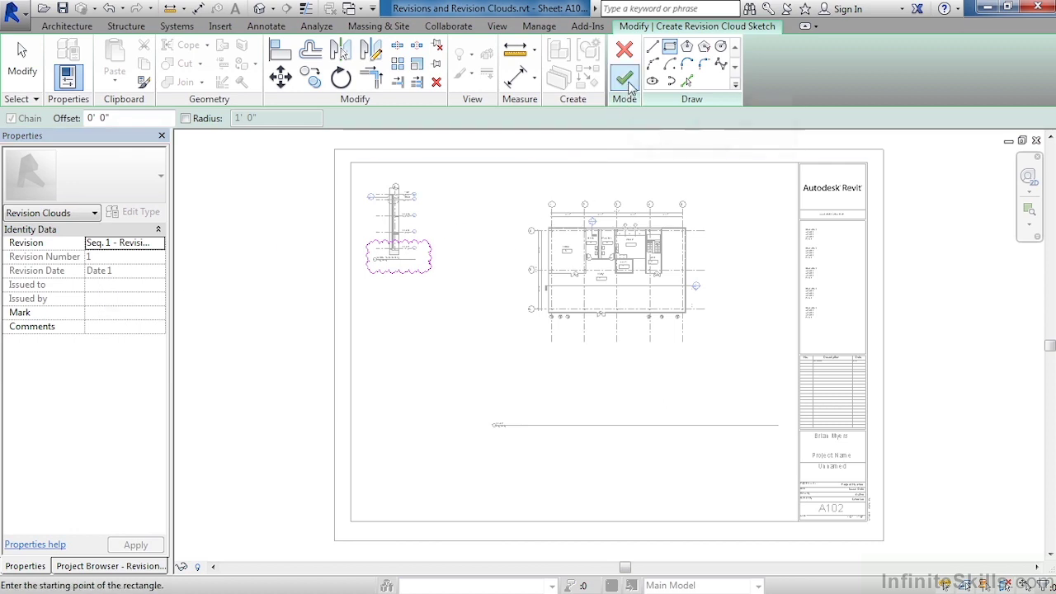
click(626, 80)
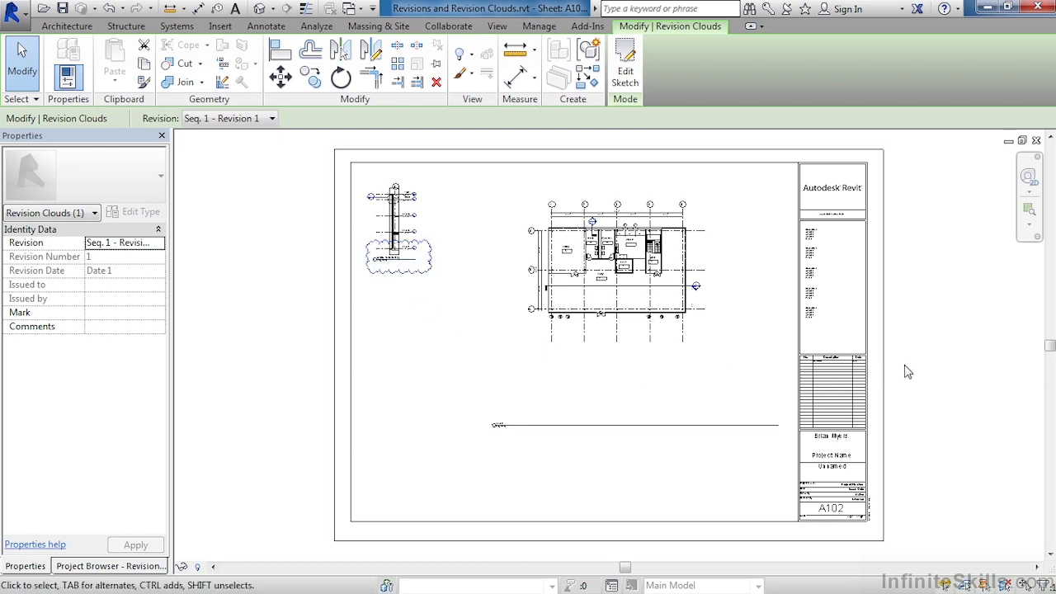
Deselect the cloud, zoom into the title block's revision schedule, and open Manage > Additional Settings
key(Escape)
scroll(850, 376, up, 5)
scroll(821, 373, up, 3)
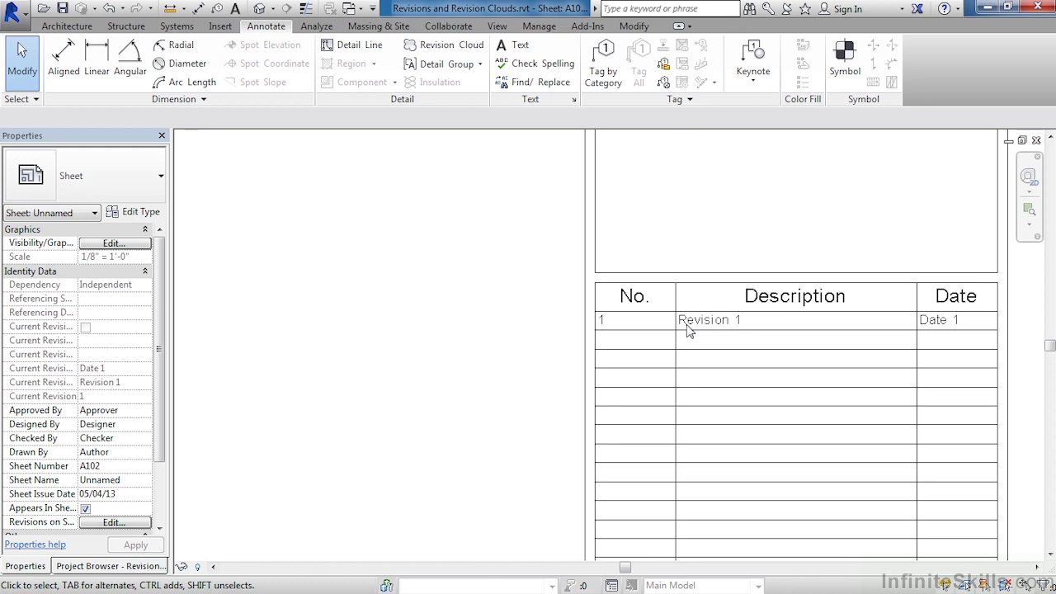
click(539, 25)
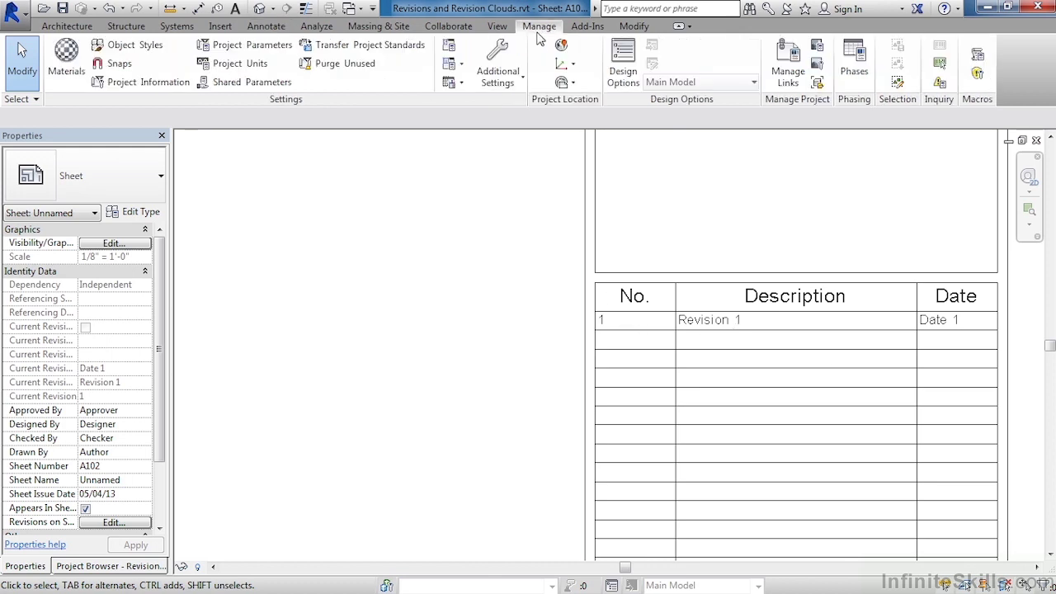
click(501, 77)
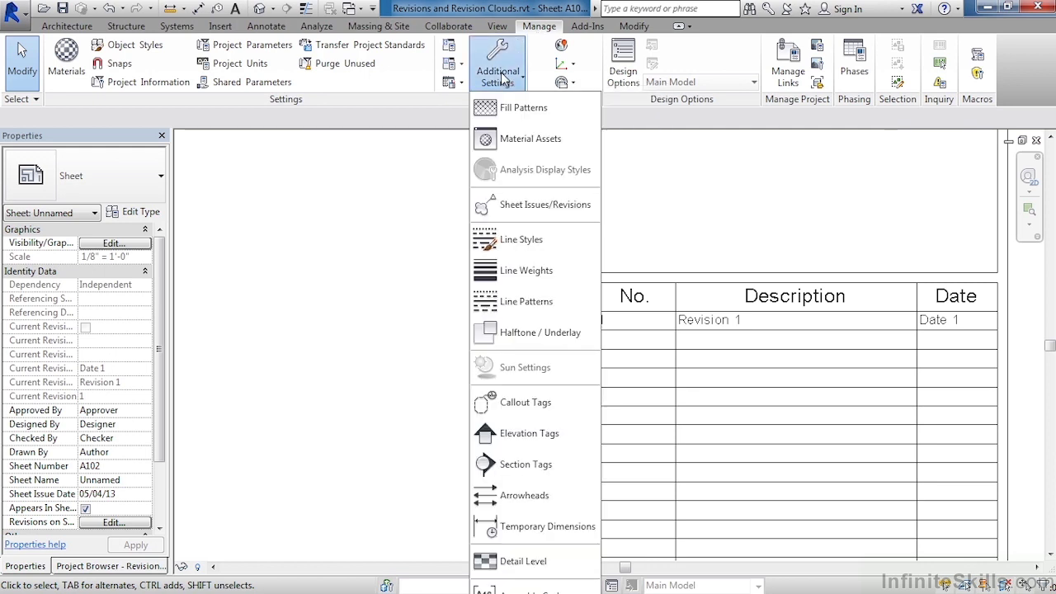
In Sheet Issues/Revisions, set Revision 1 numbering to Alphabetic and add a second revision, Revision 2
click(537, 213)
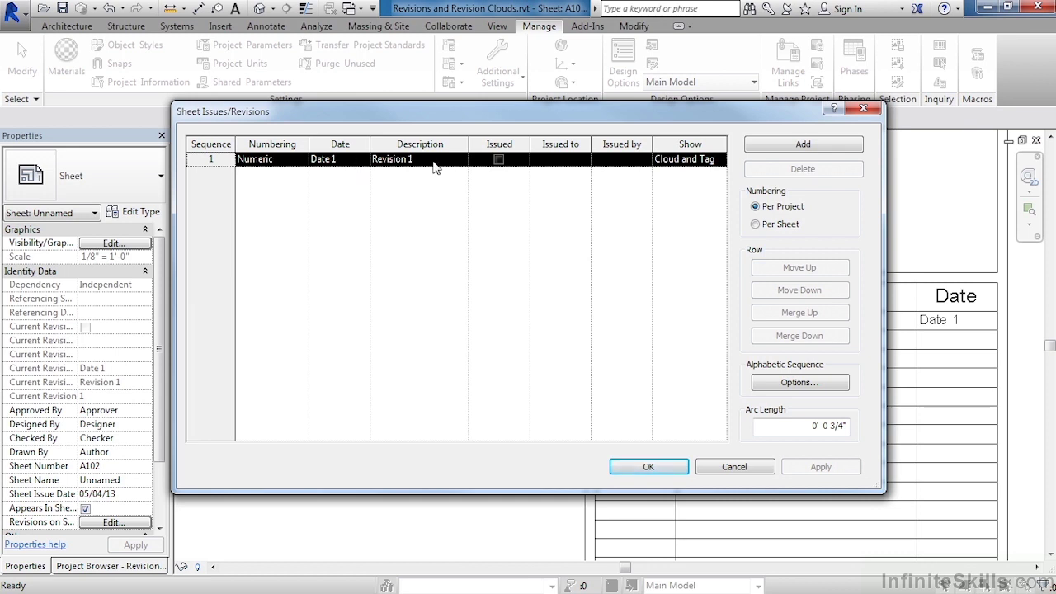
click(293, 161)
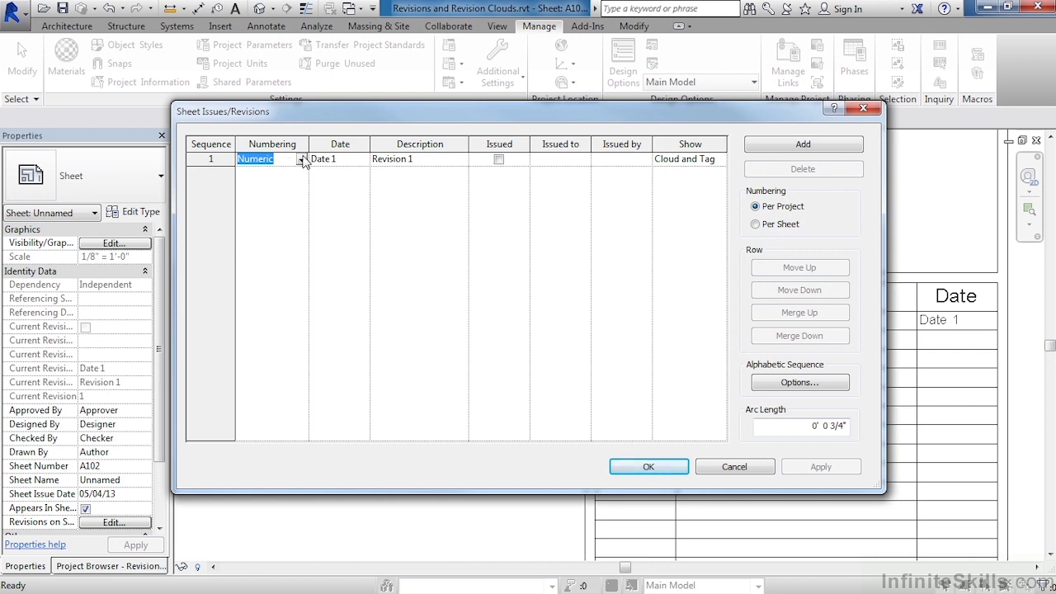
click(302, 161)
click(274, 185)
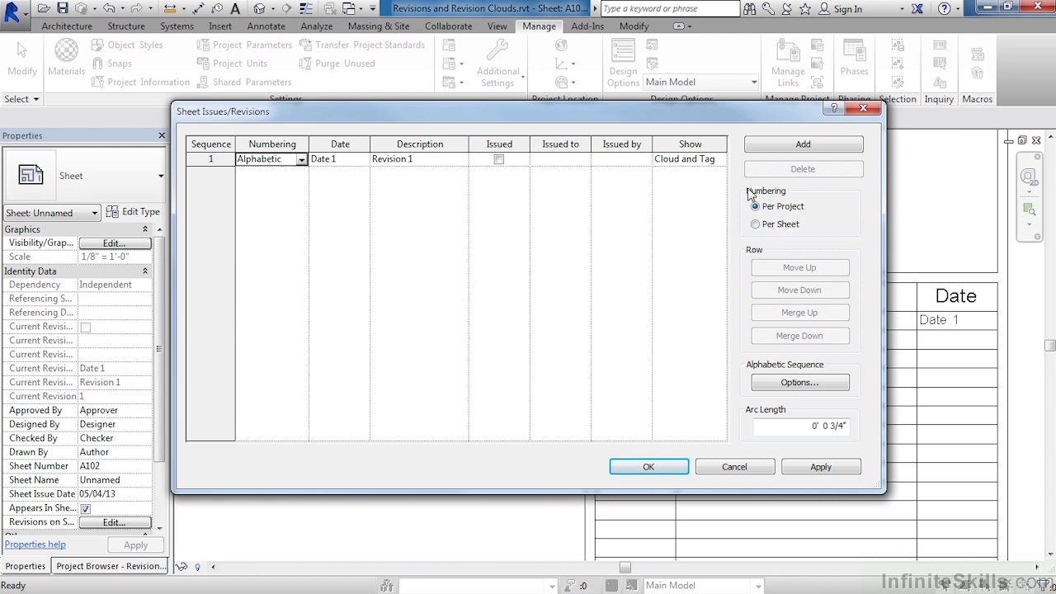
click(792, 147)
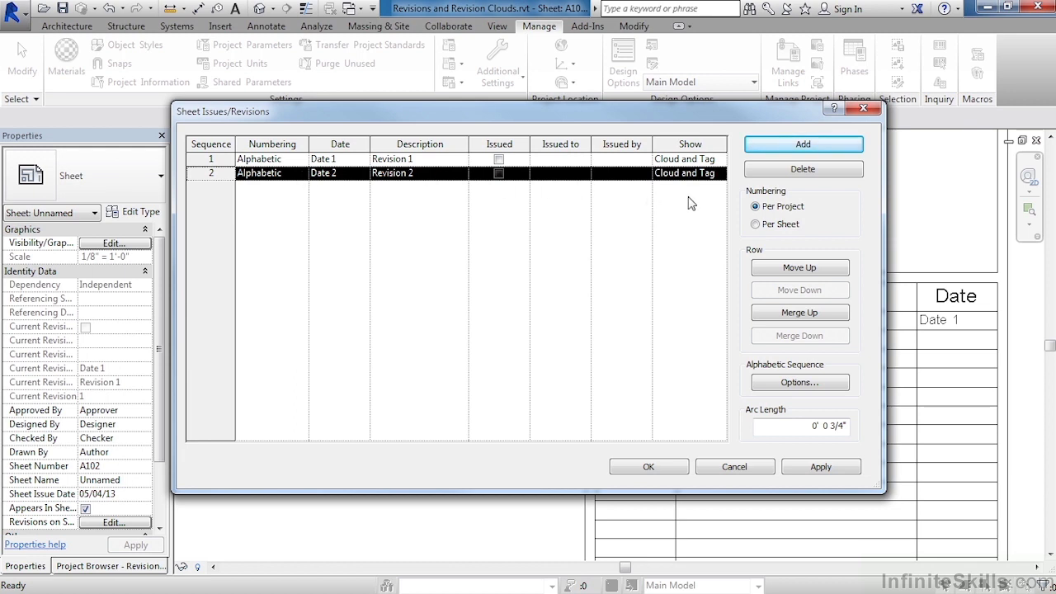
Confirm the revision settings and zoom out until the full floor plan and title block show
click(652, 467)
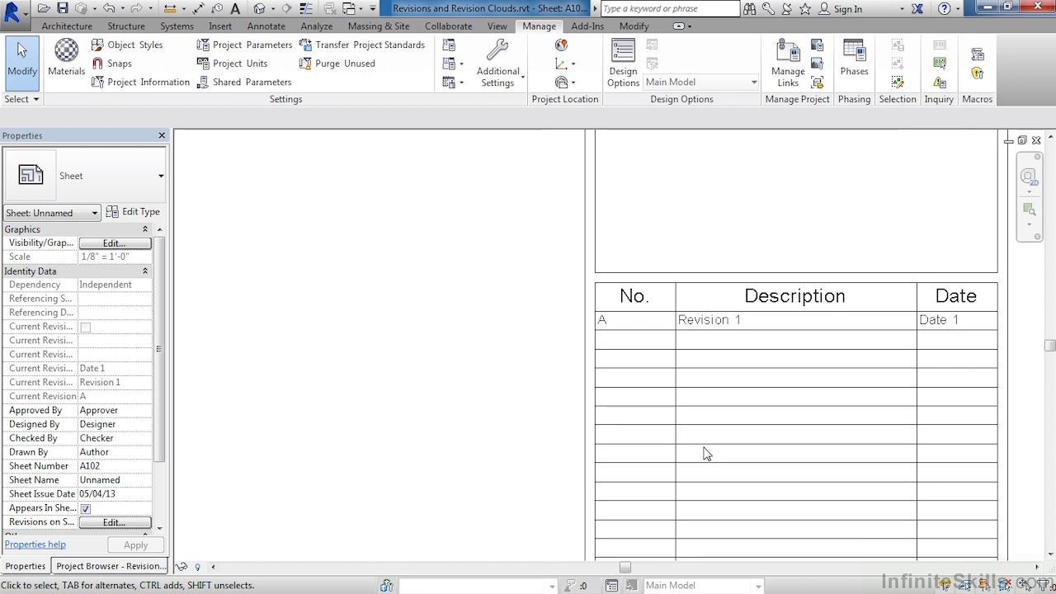
scroll(735, 373, down, 2)
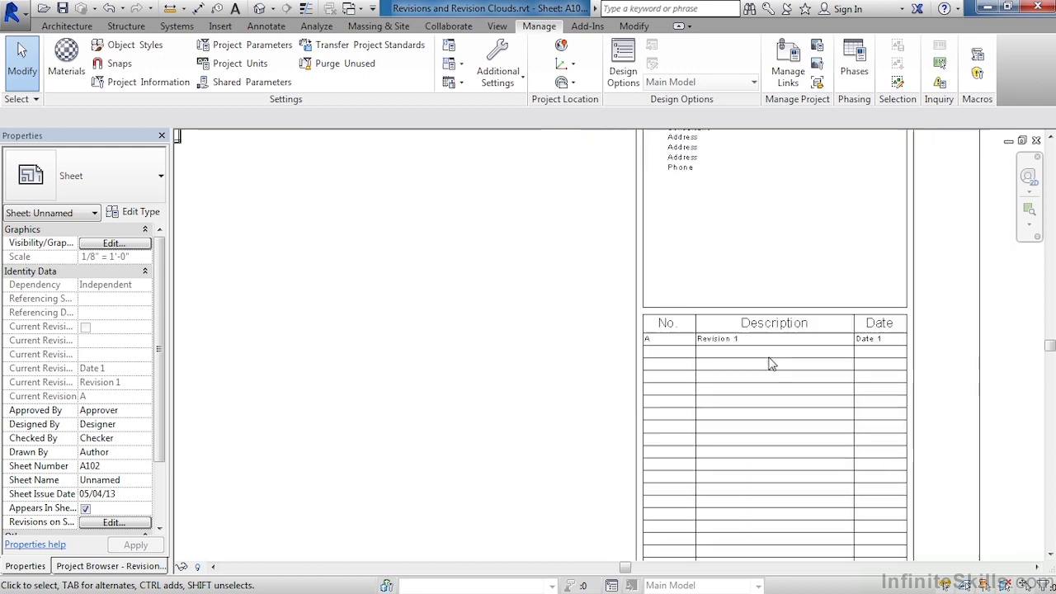
scroll(772, 364, down, 1)
scroll(780, 373, down, 2)
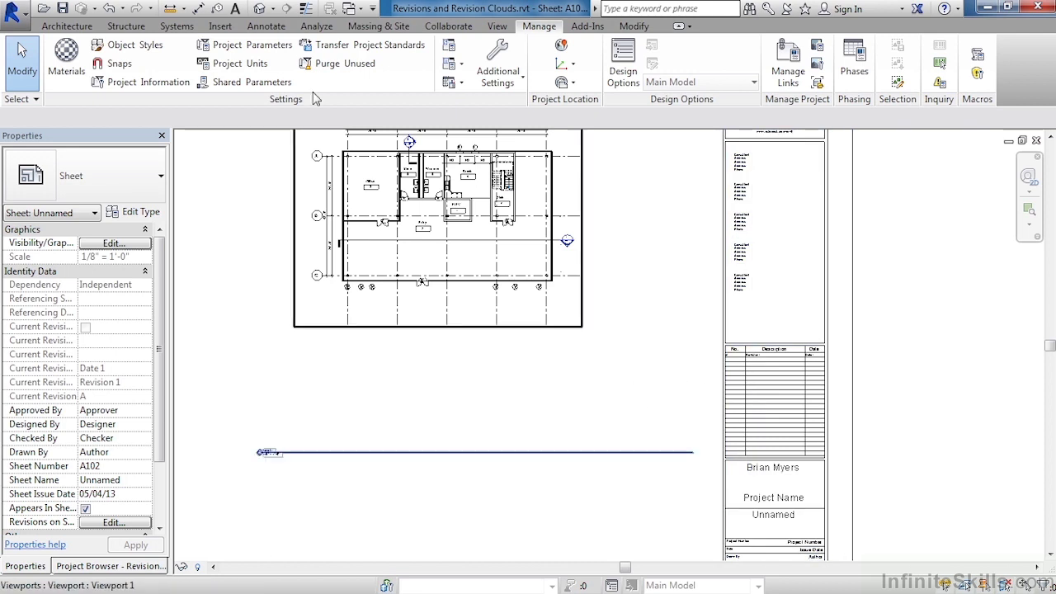
click(267, 26)
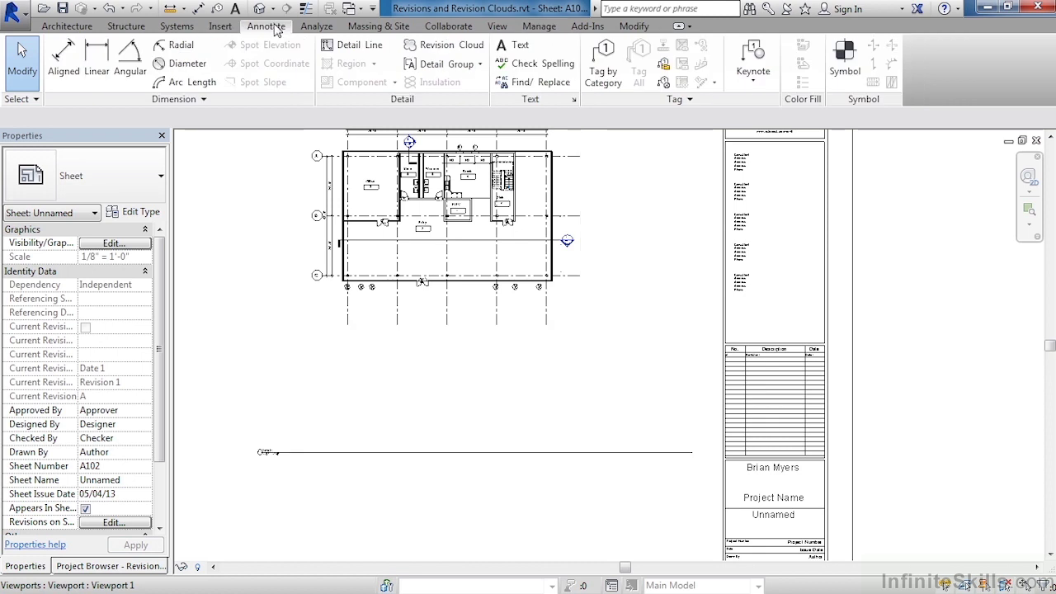
Start a revision cloud set to Seq. 2 - Revision 2 and draw a rectangle around the view title
click(453, 51)
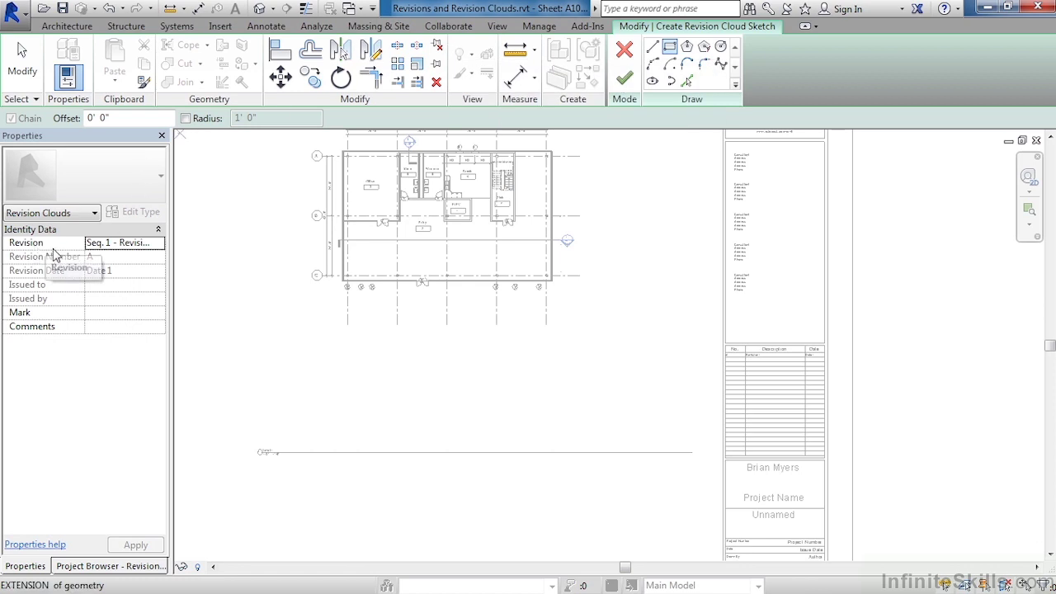
click(157, 245)
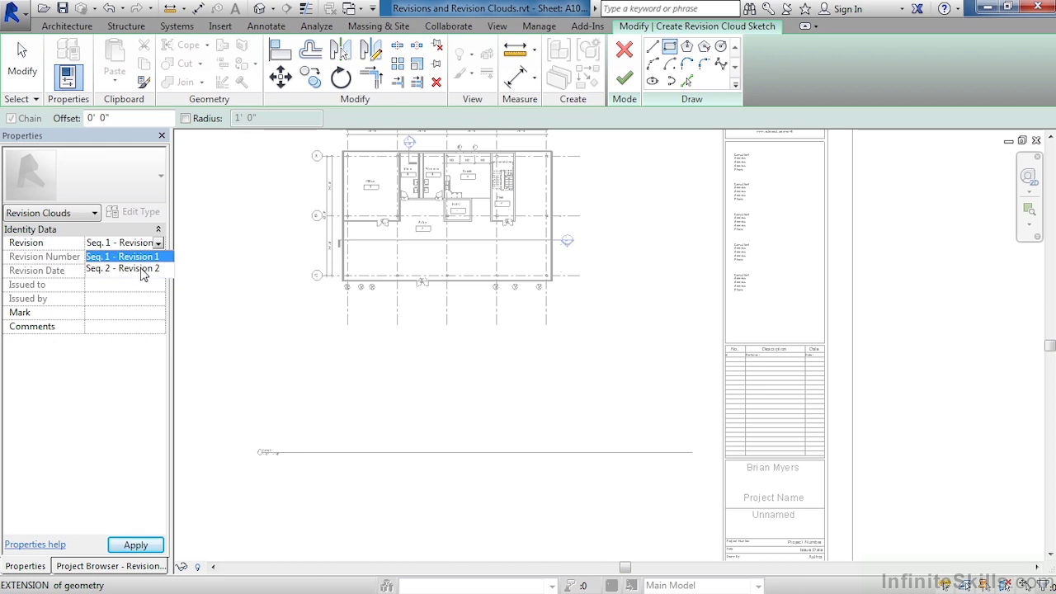
click(142, 269)
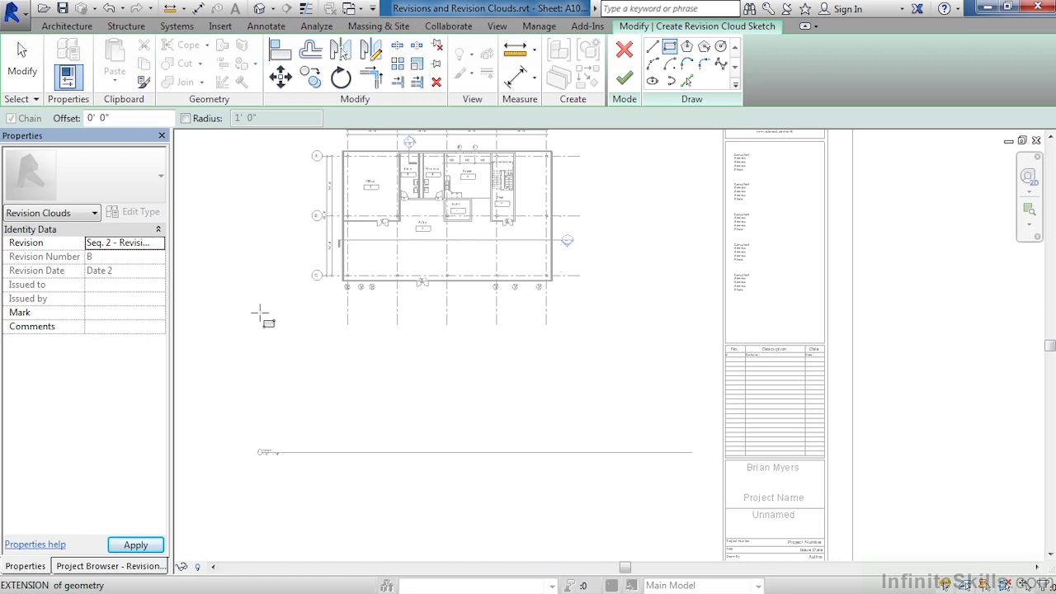
click(256, 480)
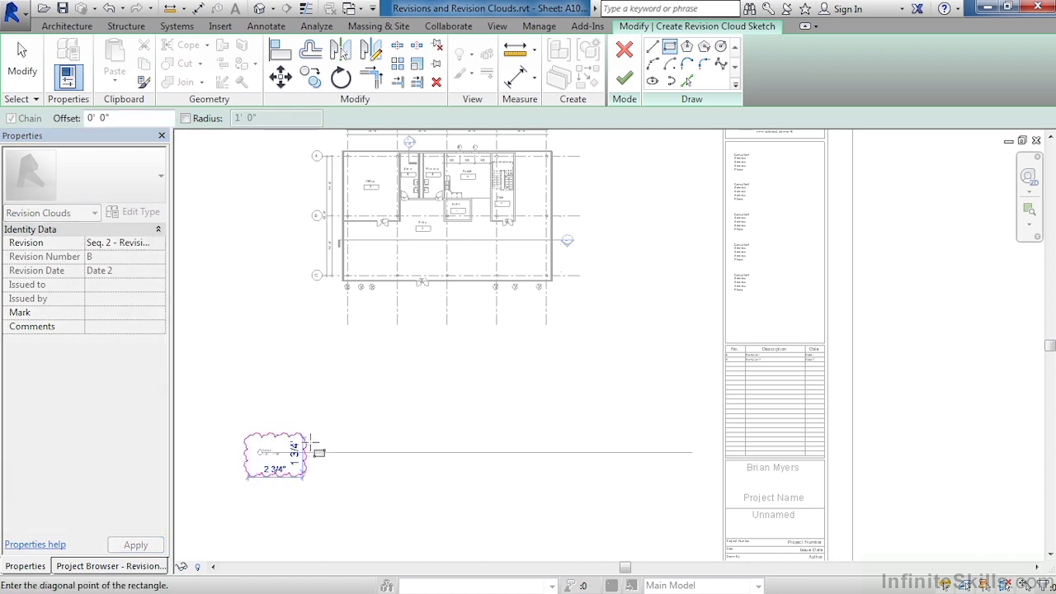
click(303, 435)
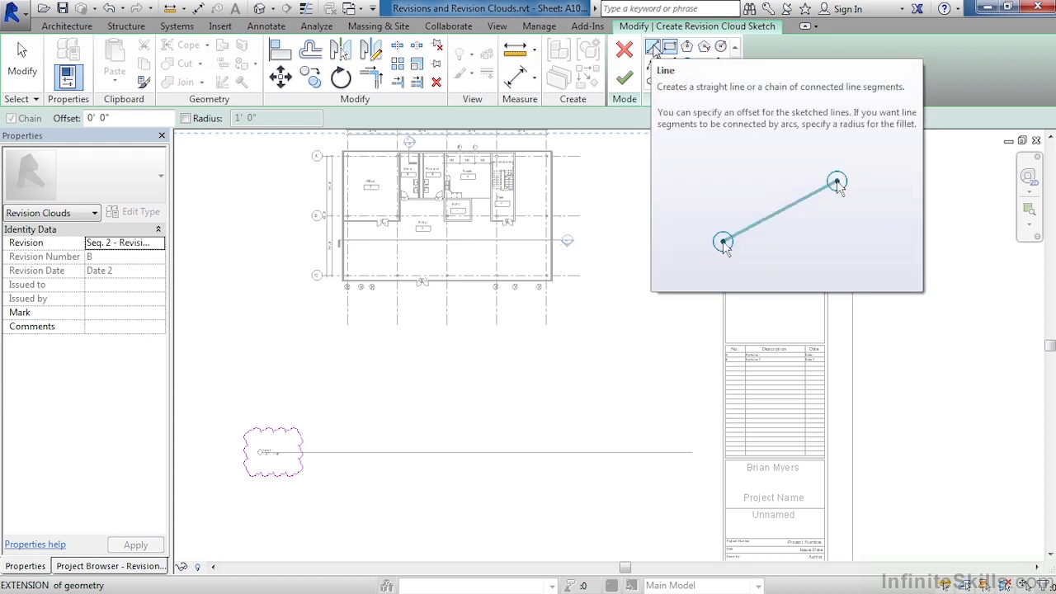
Draw the Revision 2 cloud as a closed line loop below the floor plan and finish it
click(652, 47)
click(481, 298)
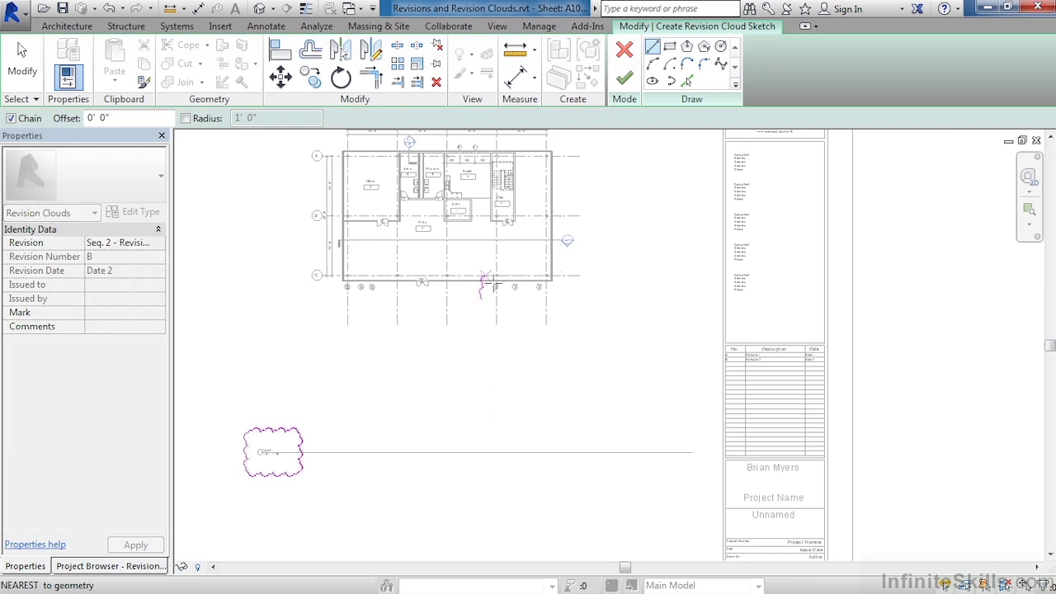
click(505, 271)
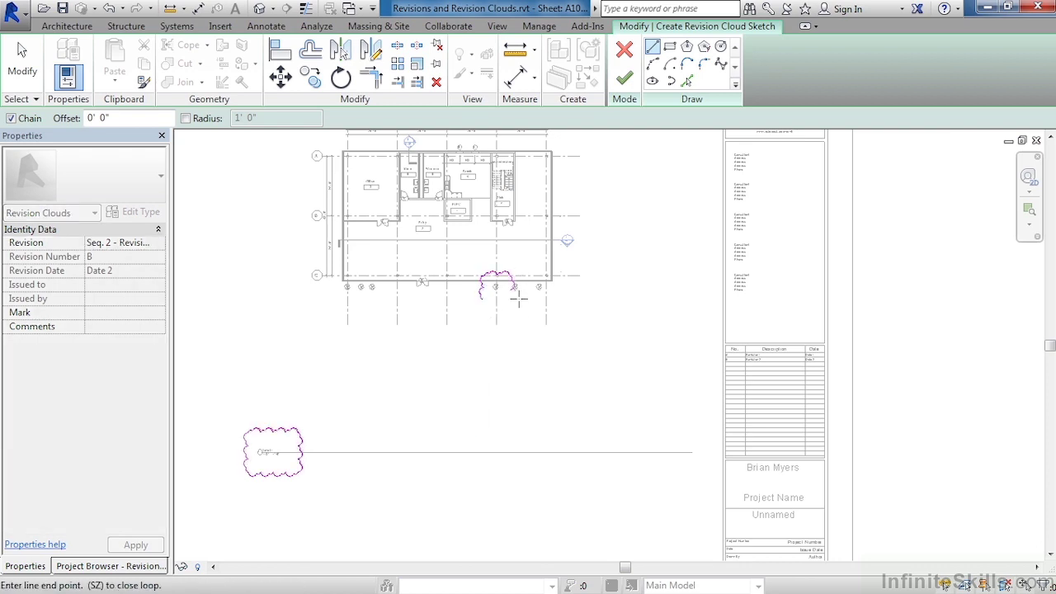
click(517, 294)
click(481, 297)
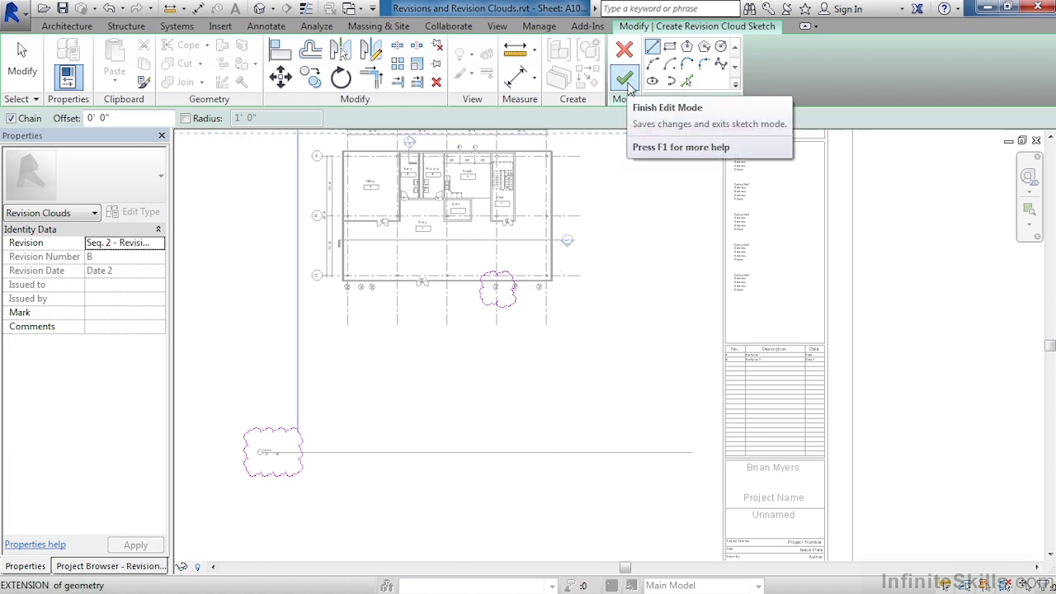
click(624, 79)
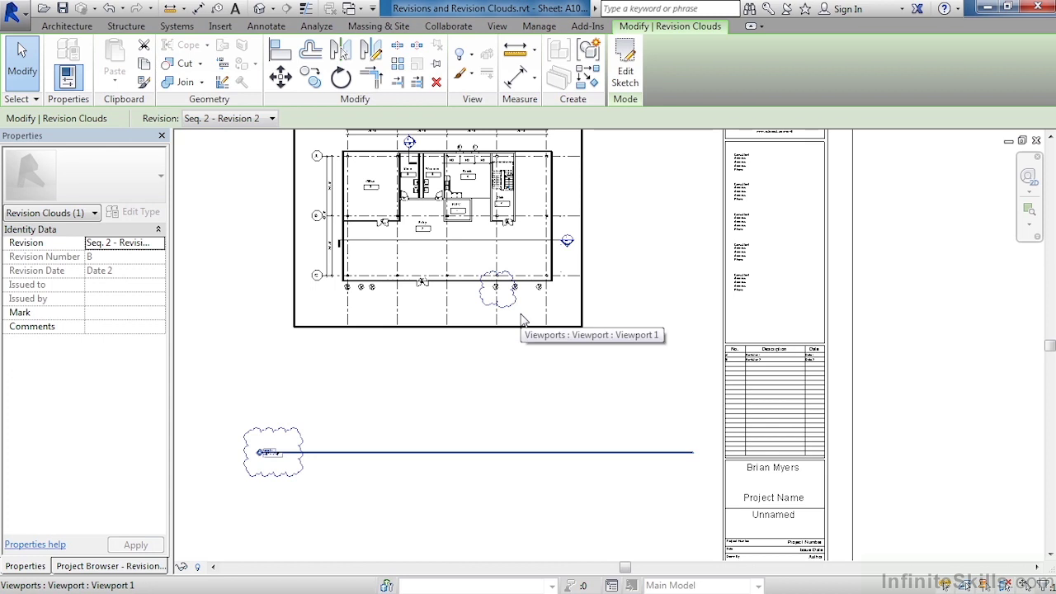
Deselect the cloud and zoom into the schedule to check rows A and B
click(848, 398)
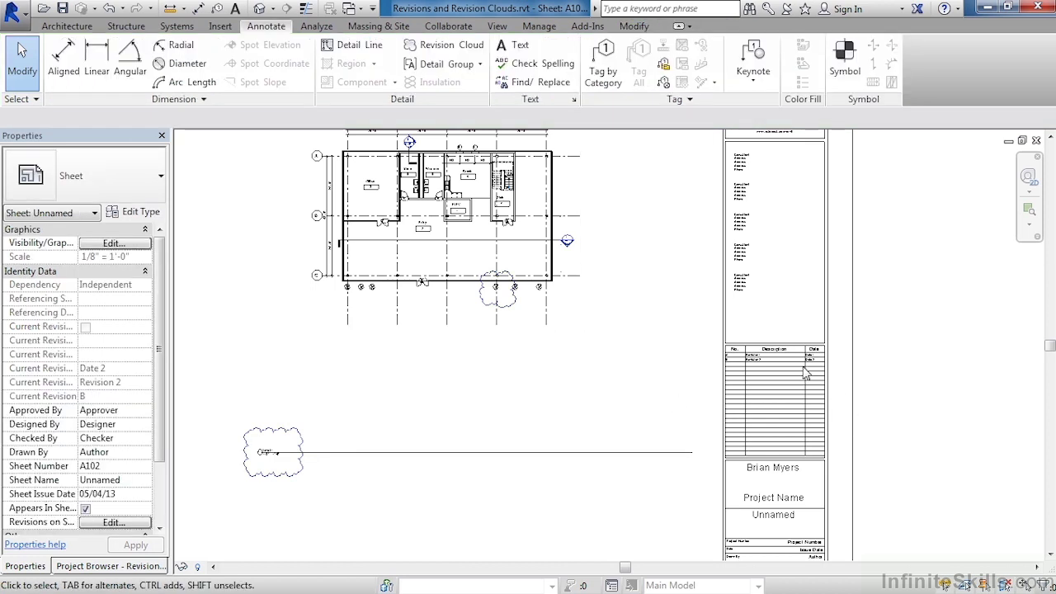
scroll(800, 369, up, 3)
scroll(801, 369, up, 2)
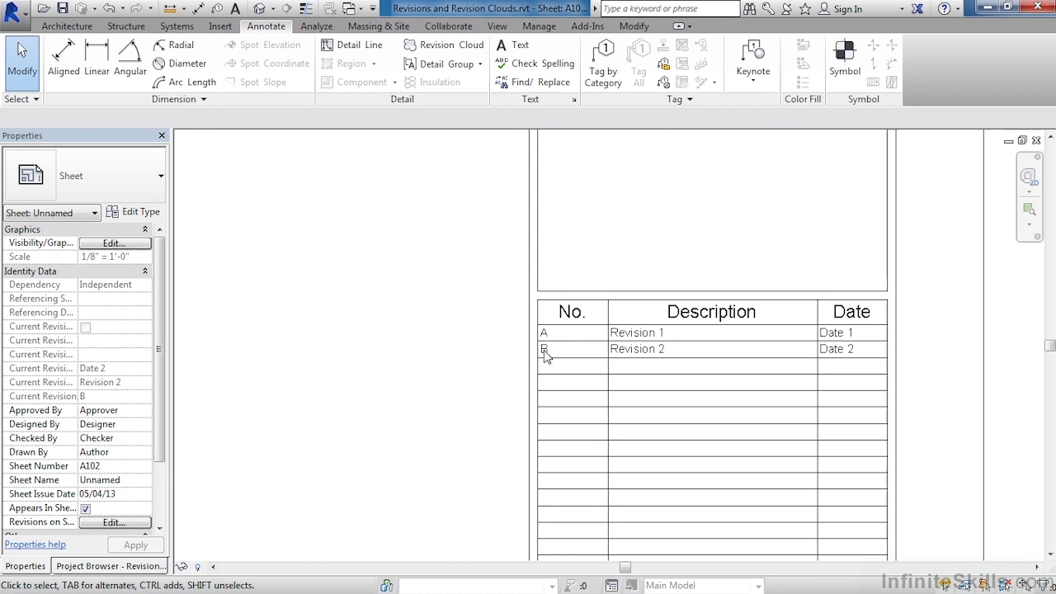
In Sheet Issues/Revisions, mark Revision 1 as Issued and set its Show option to None
click(537, 26)
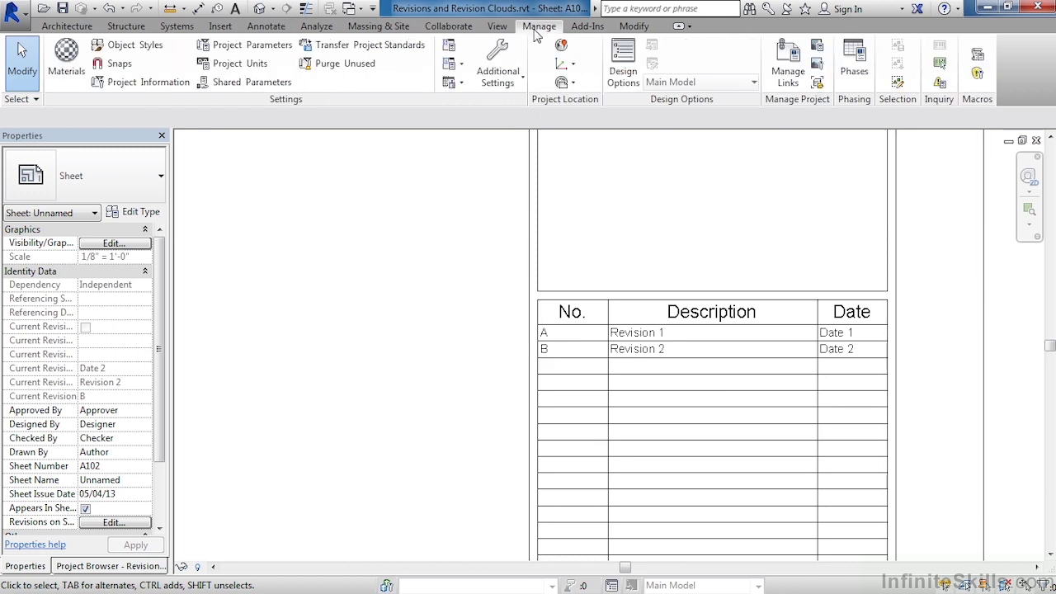
click(509, 84)
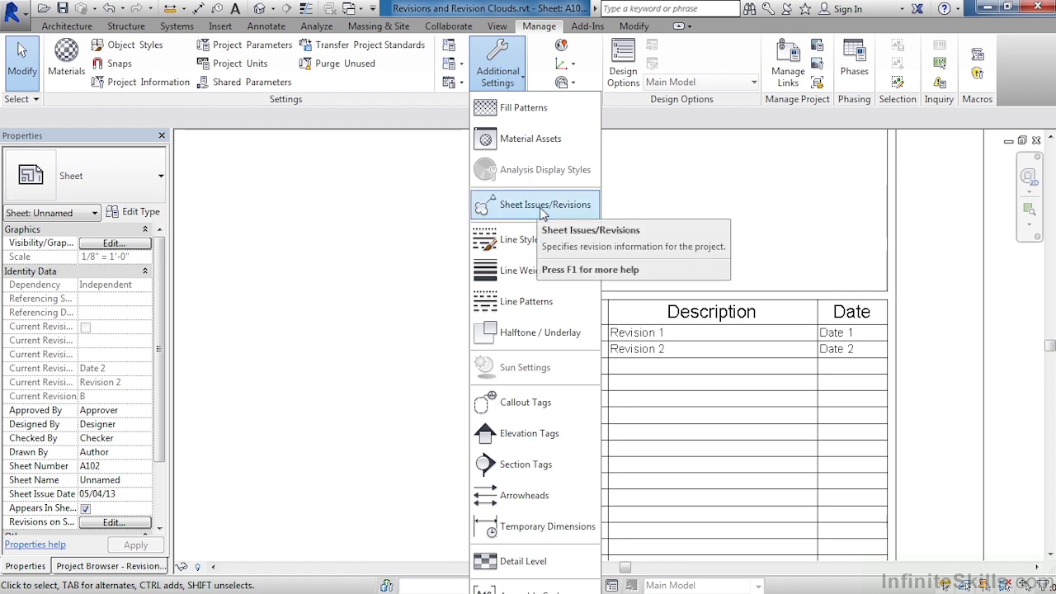
click(542, 213)
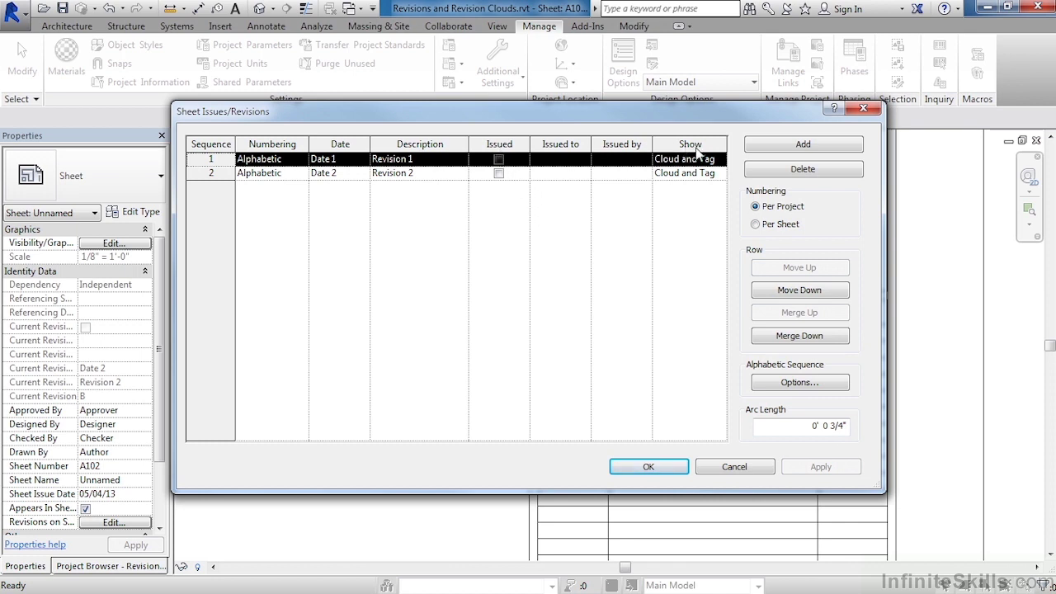
click(500, 160)
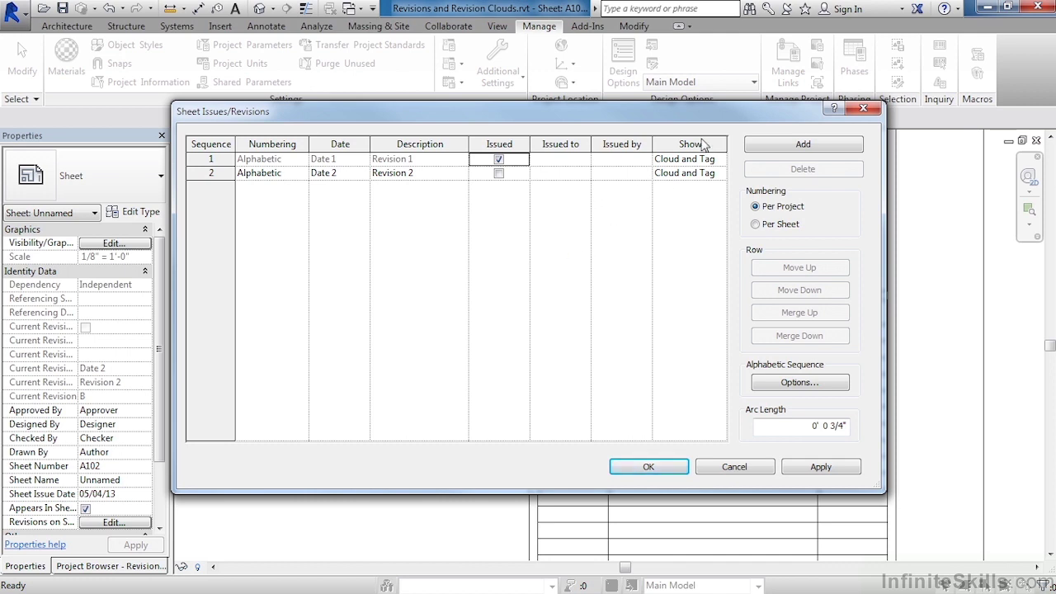
click(721, 161)
click(720, 159)
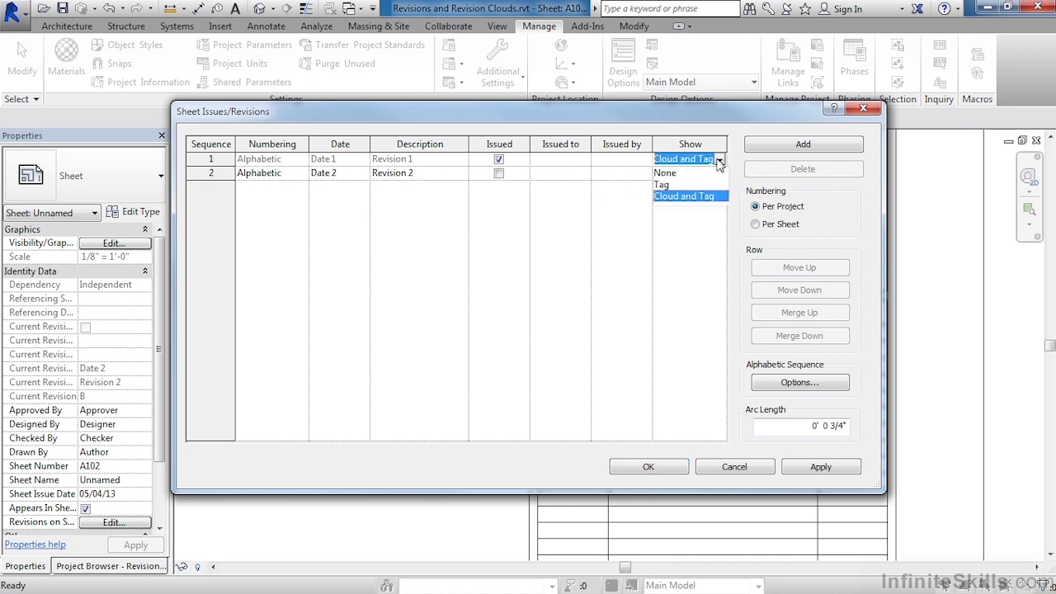
click(673, 174)
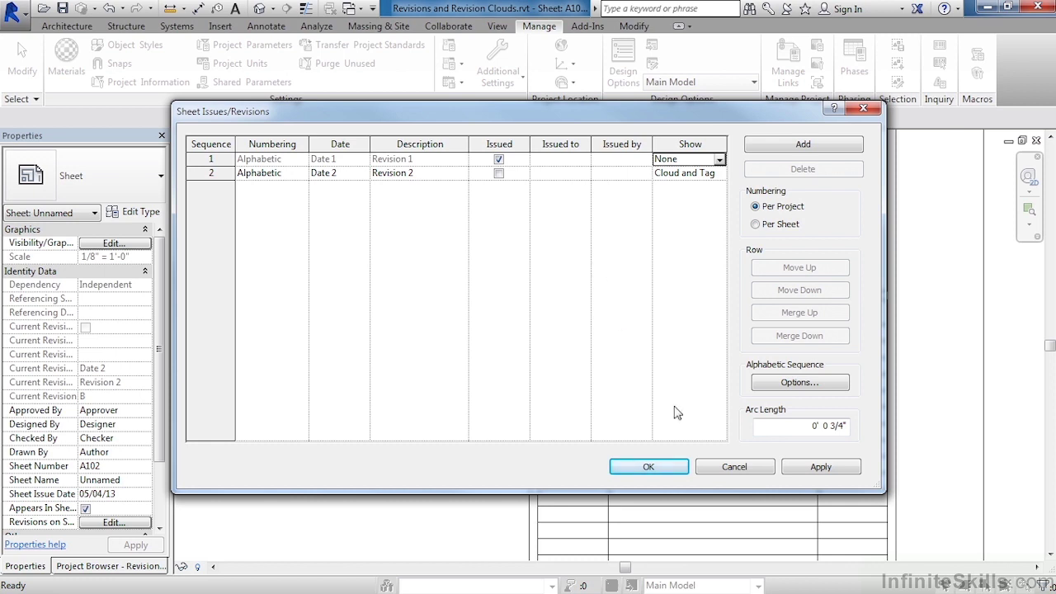
click(658, 467)
click(658, 467)
scroll(798, 395, down, 2)
scroll(798, 396, down, 4)
scroll(587, 374, up, 2)
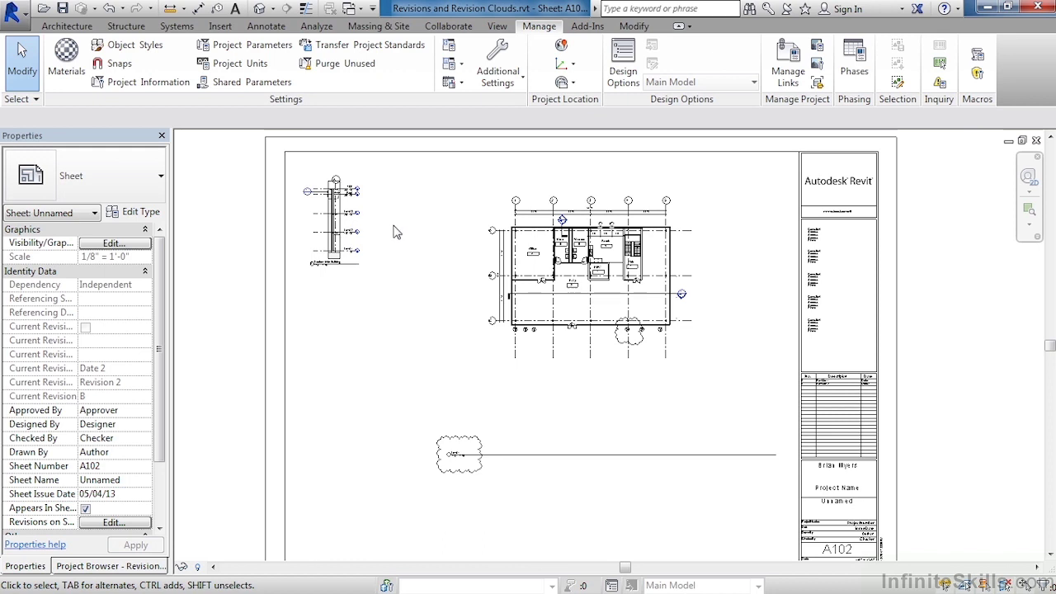
Use Tag by Category on the lower Revision 2 cloud to place a B revision tag
click(267, 30)
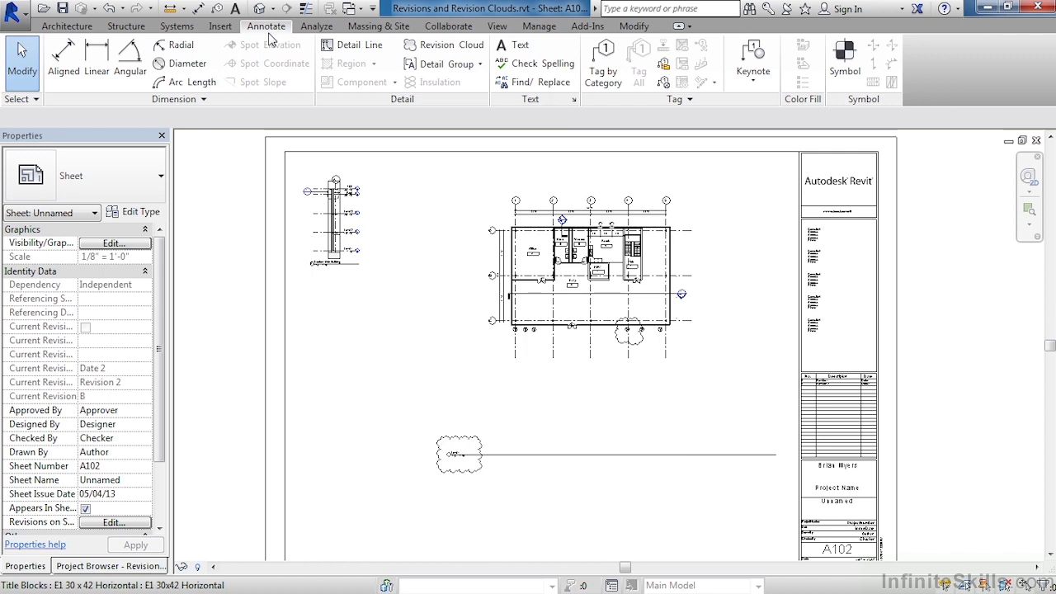
click(605, 66)
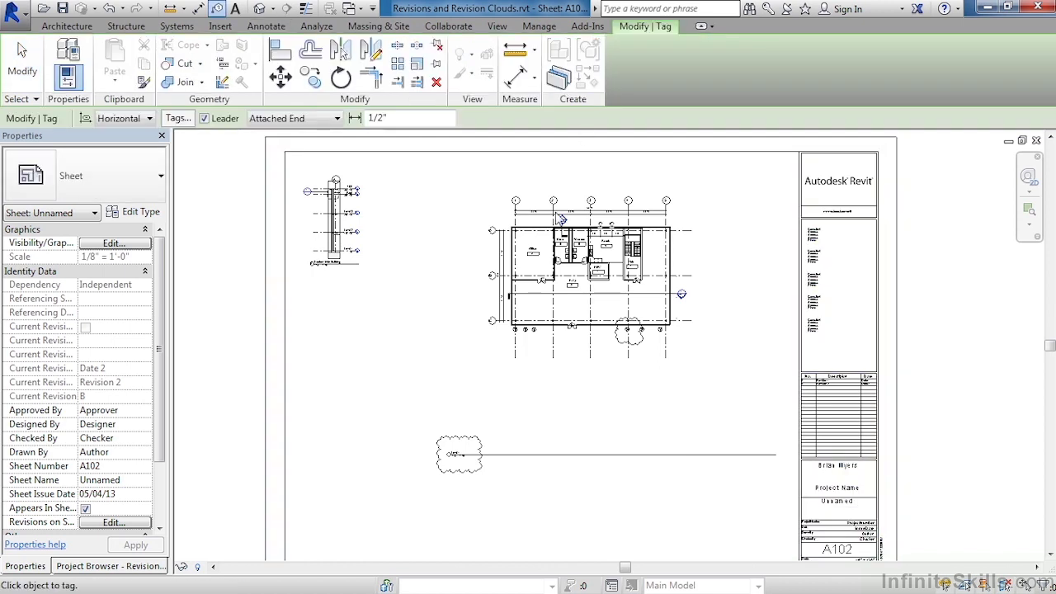
click(489, 447)
scroll(491, 446, up, 5)
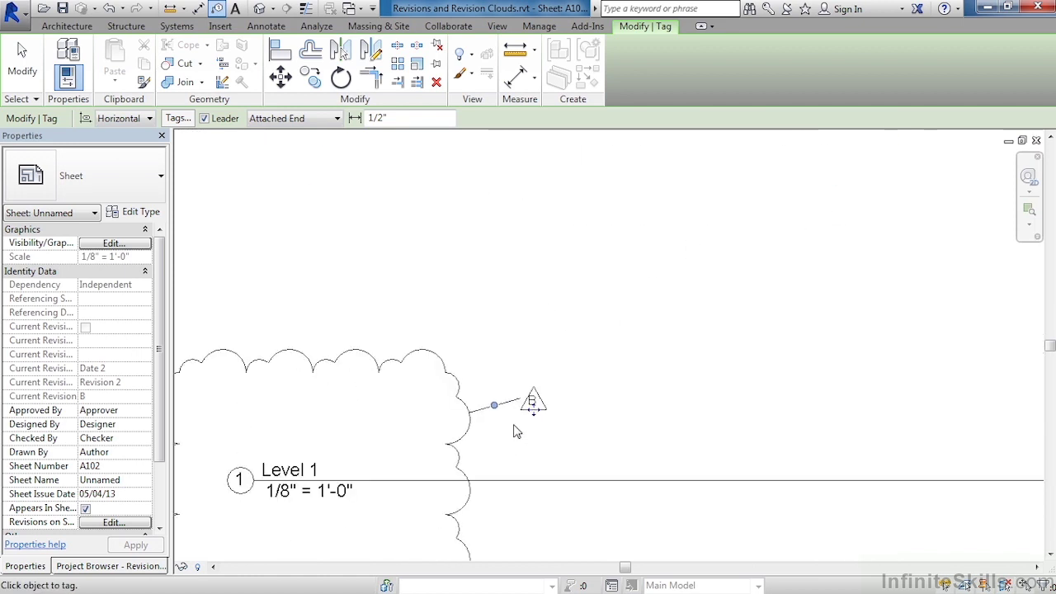
scroll(522, 426, up, 4)
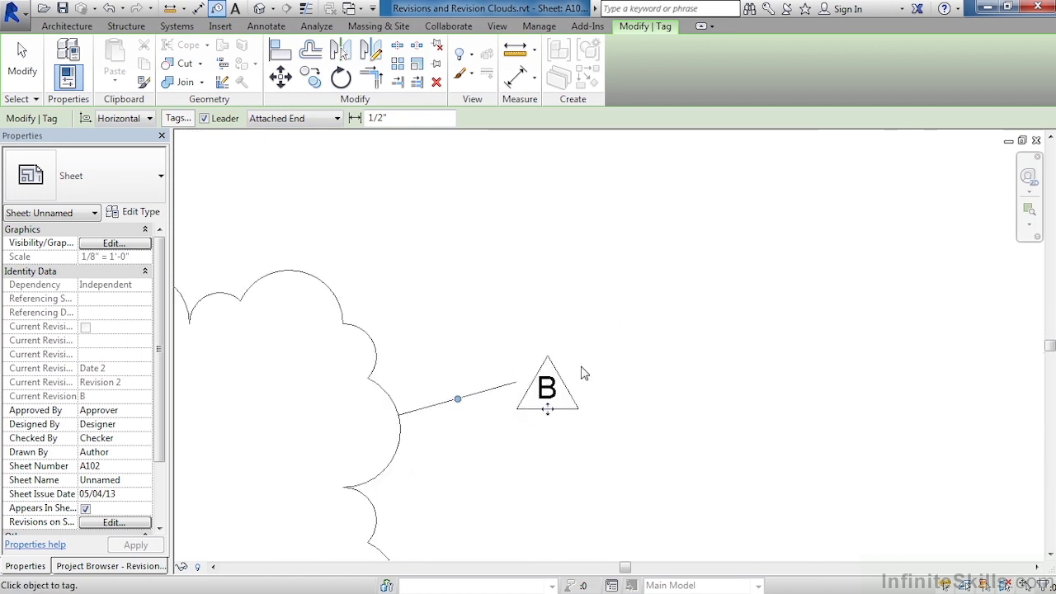
scroll(500, 334, down, 7)
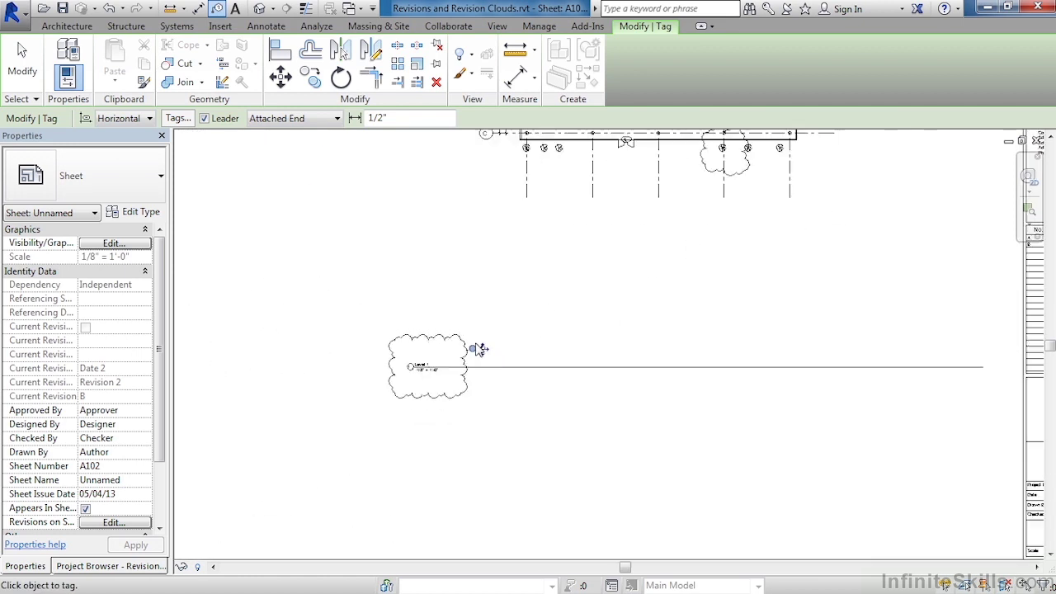
scroll(477, 349, down, 2)
scroll(847, 285, up, 5)
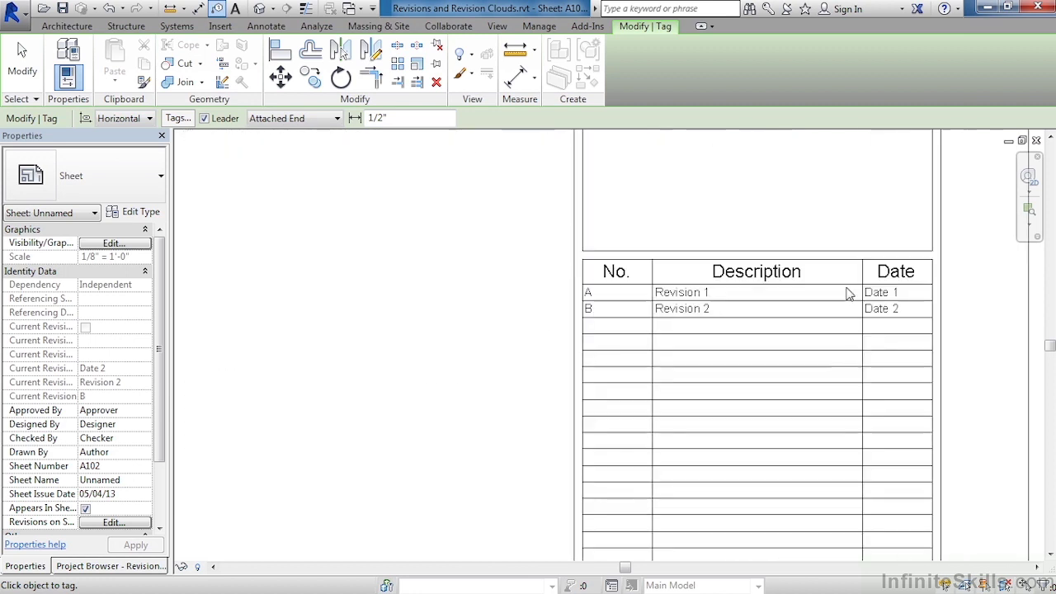
scroll(846, 293, up, 2)
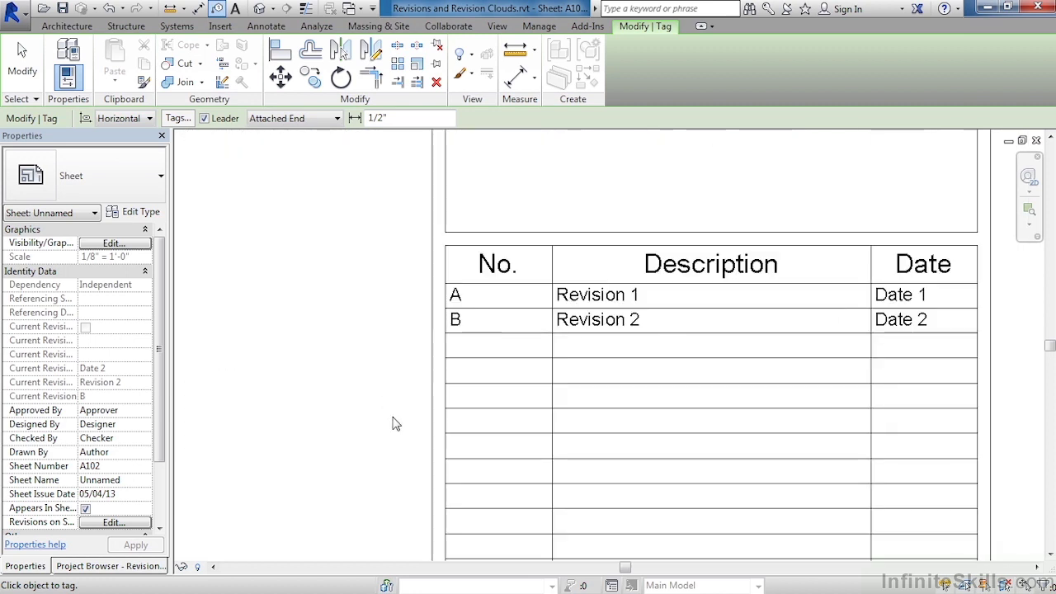
scroll(667, 405, down, 5)
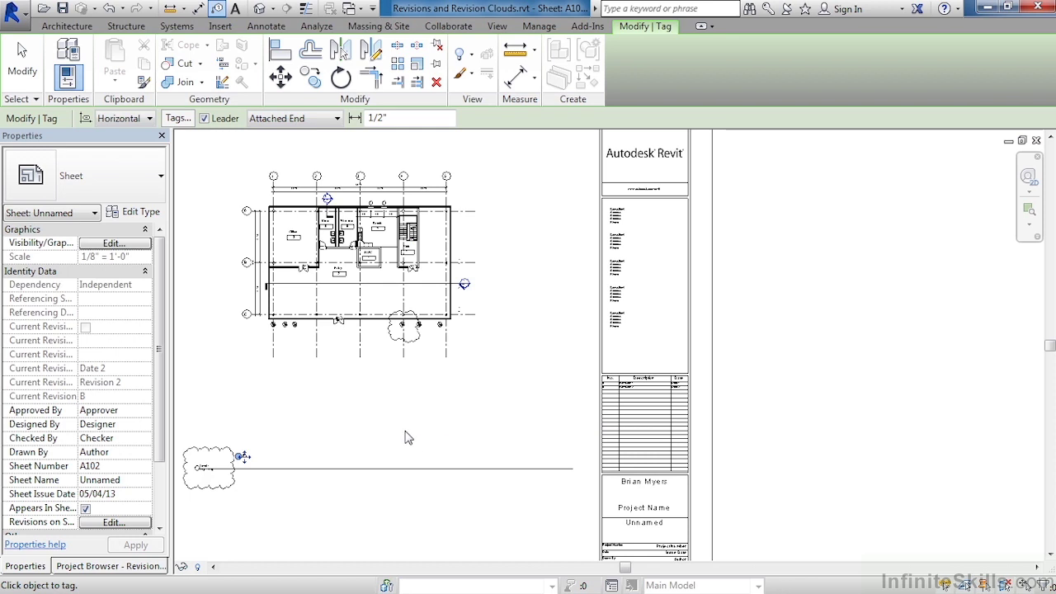
In Sheet Issues/Revisions, set Revision 2's Show option to Tag
click(543, 26)
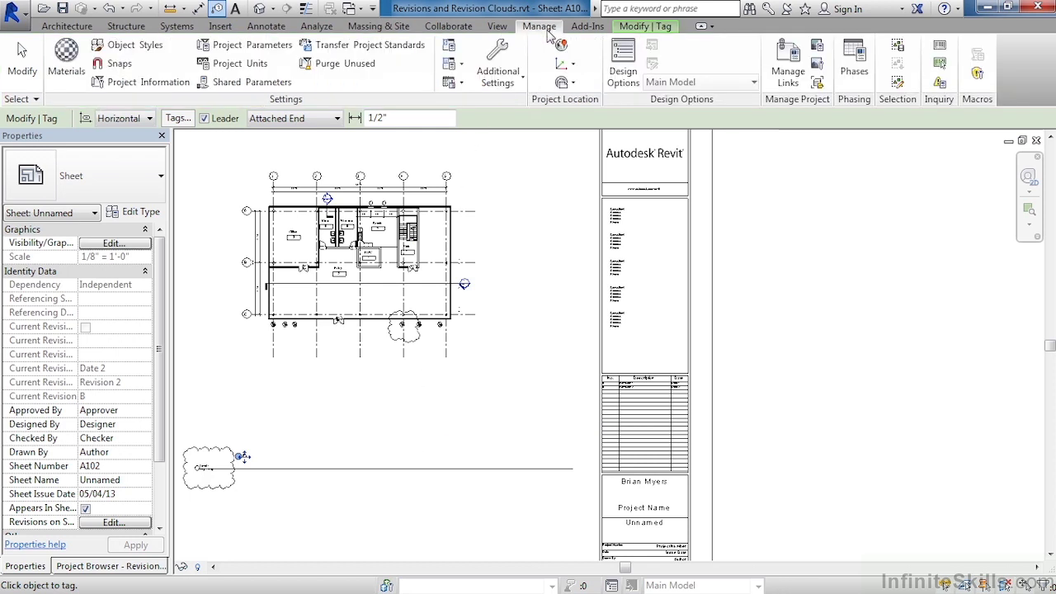
click(510, 83)
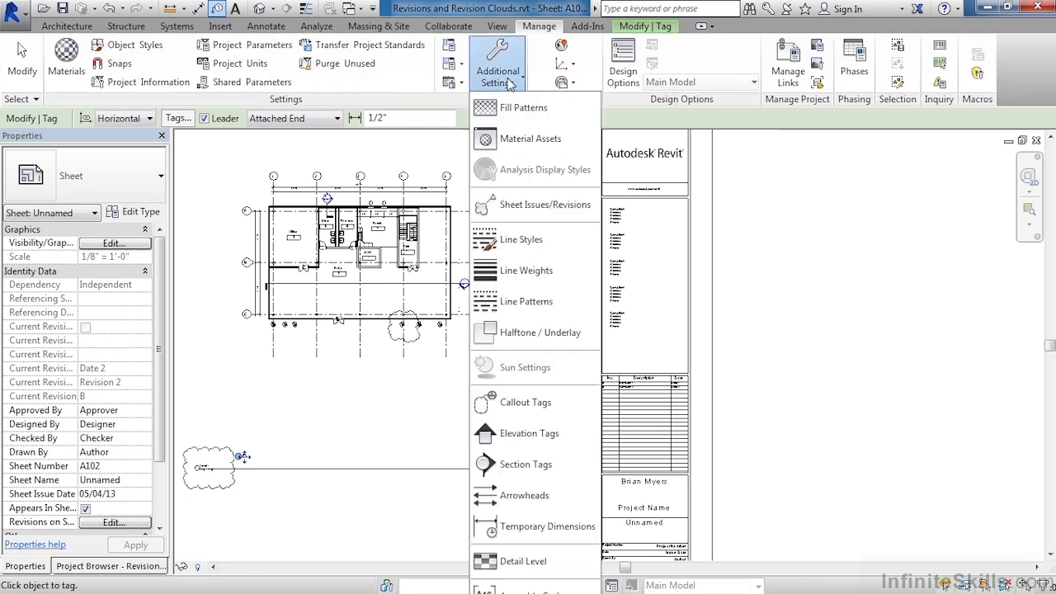
click(517, 206)
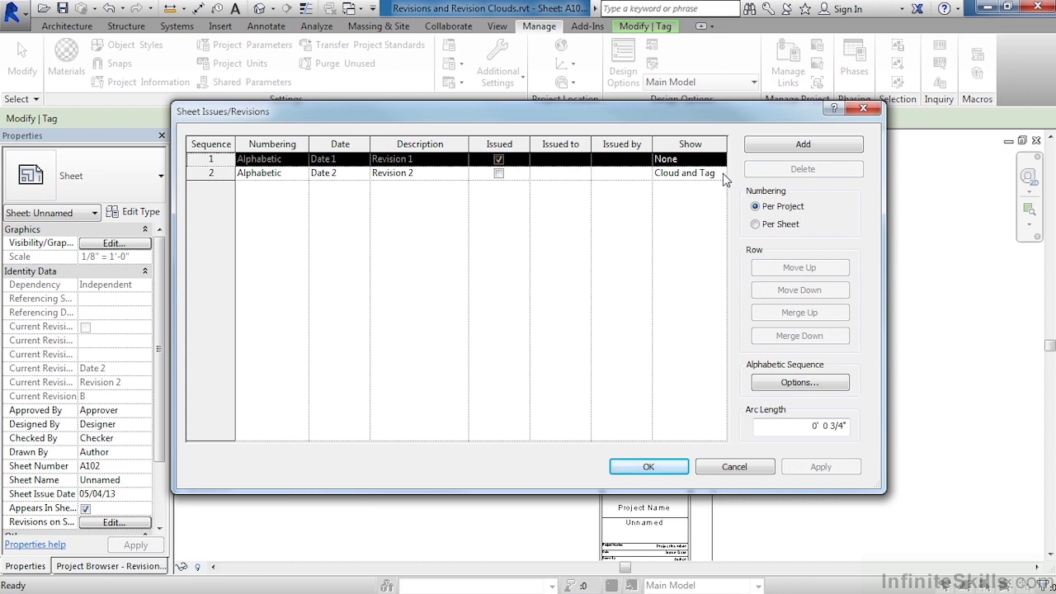
click(723, 175)
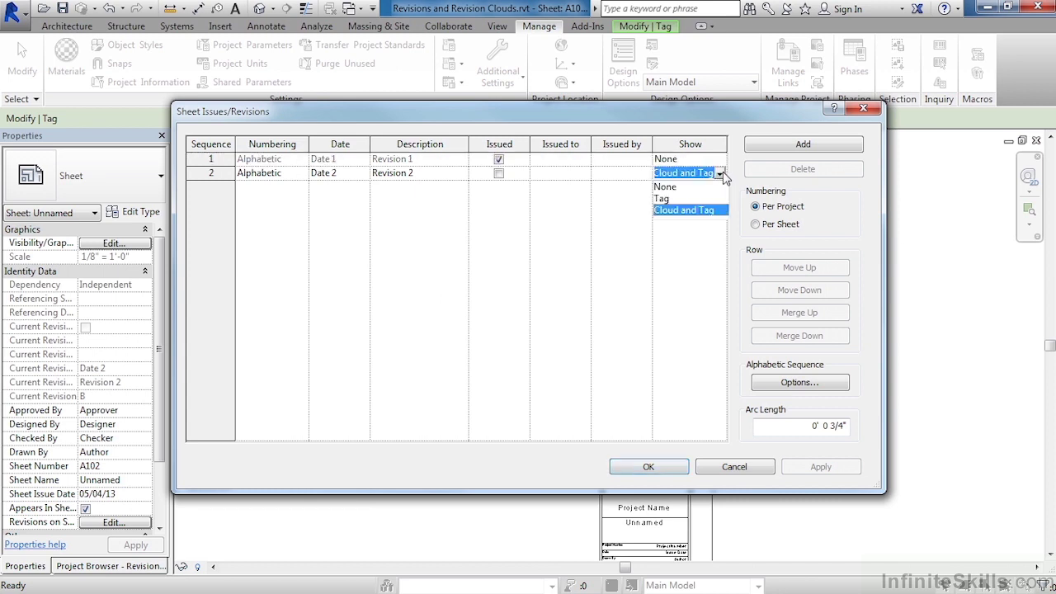
click(673, 203)
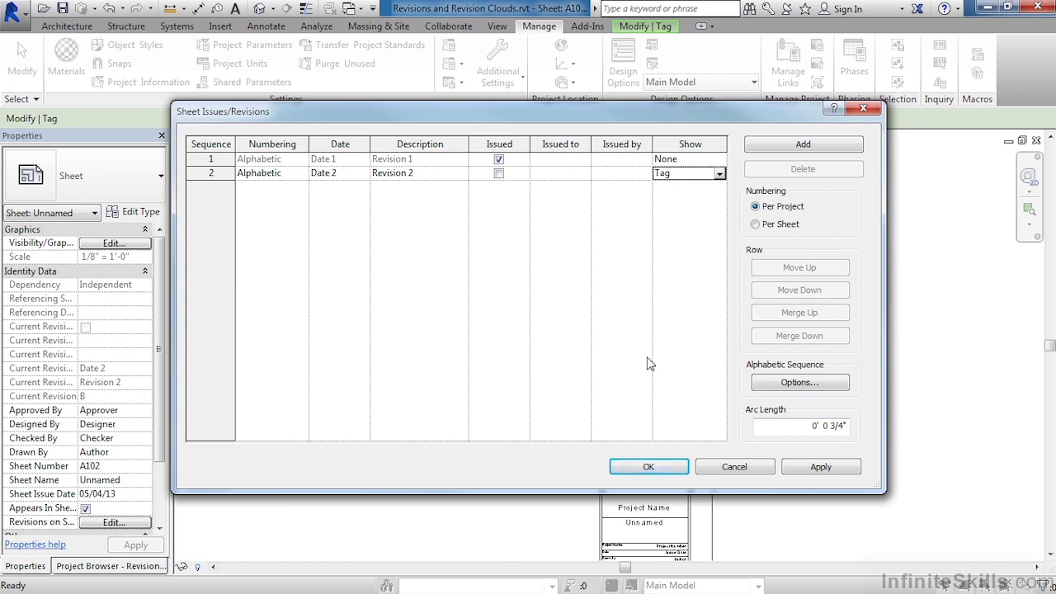
click(650, 469)
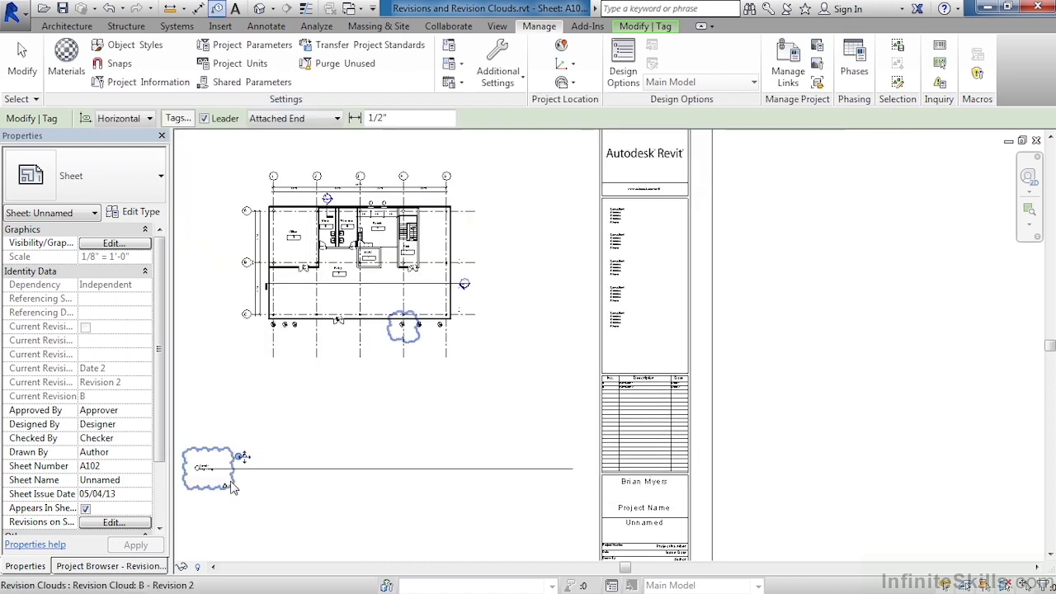
scroll(239, 462, up, 5)
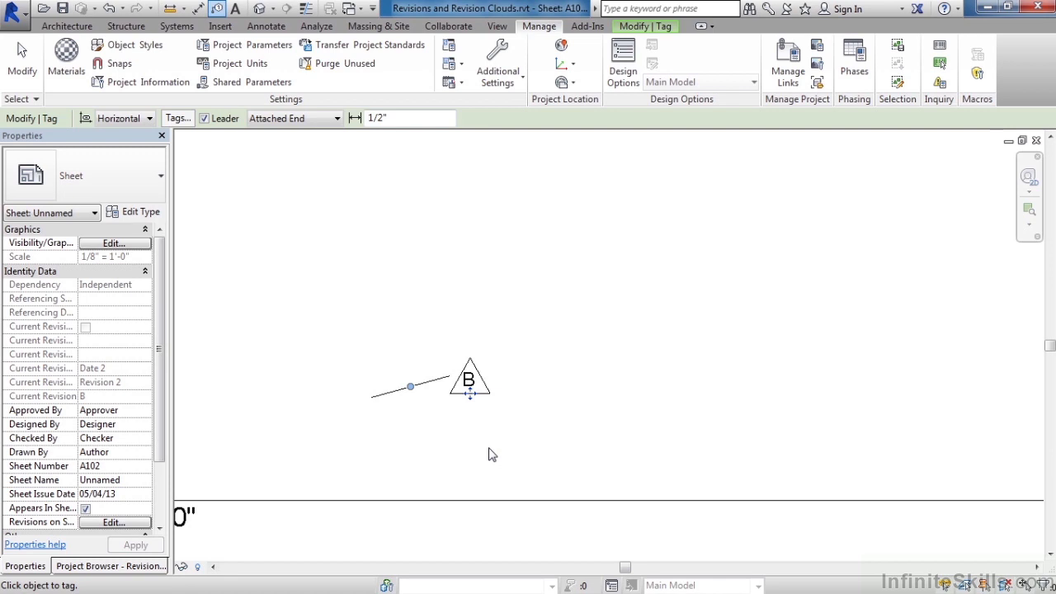
Turn off the Leader option on the B revision tag so it stands alone
key(Escape)
click(470, 380)
click(244, 118)
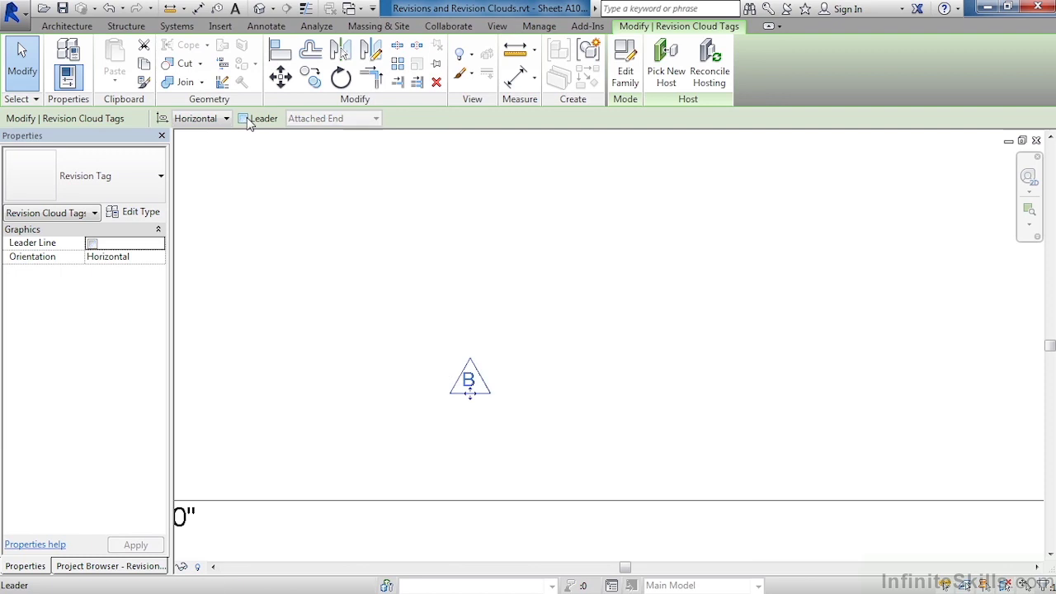
click(600, 413)
scroll(600, 413, down, 3)
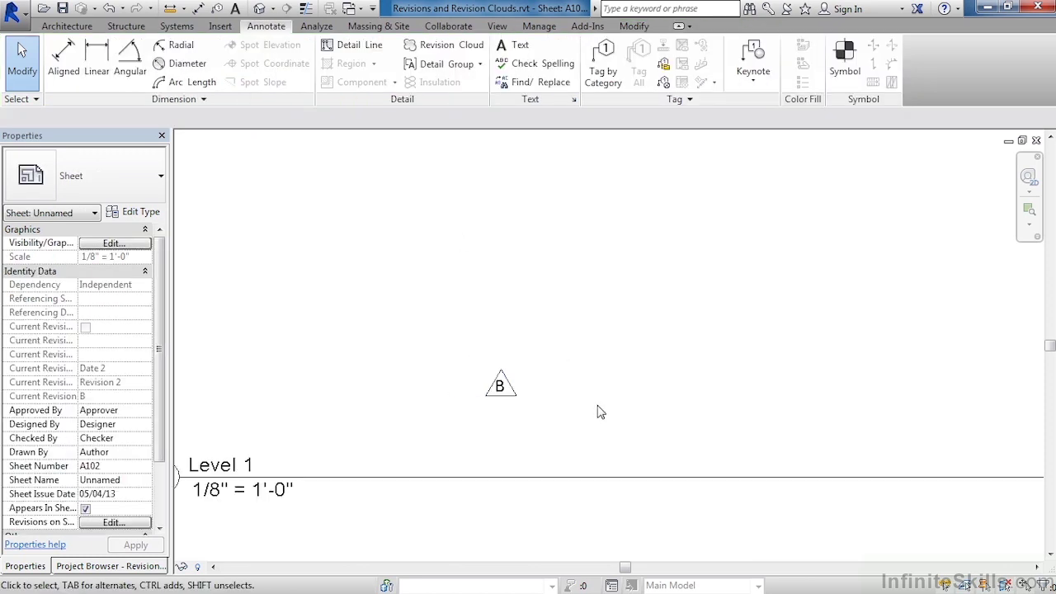